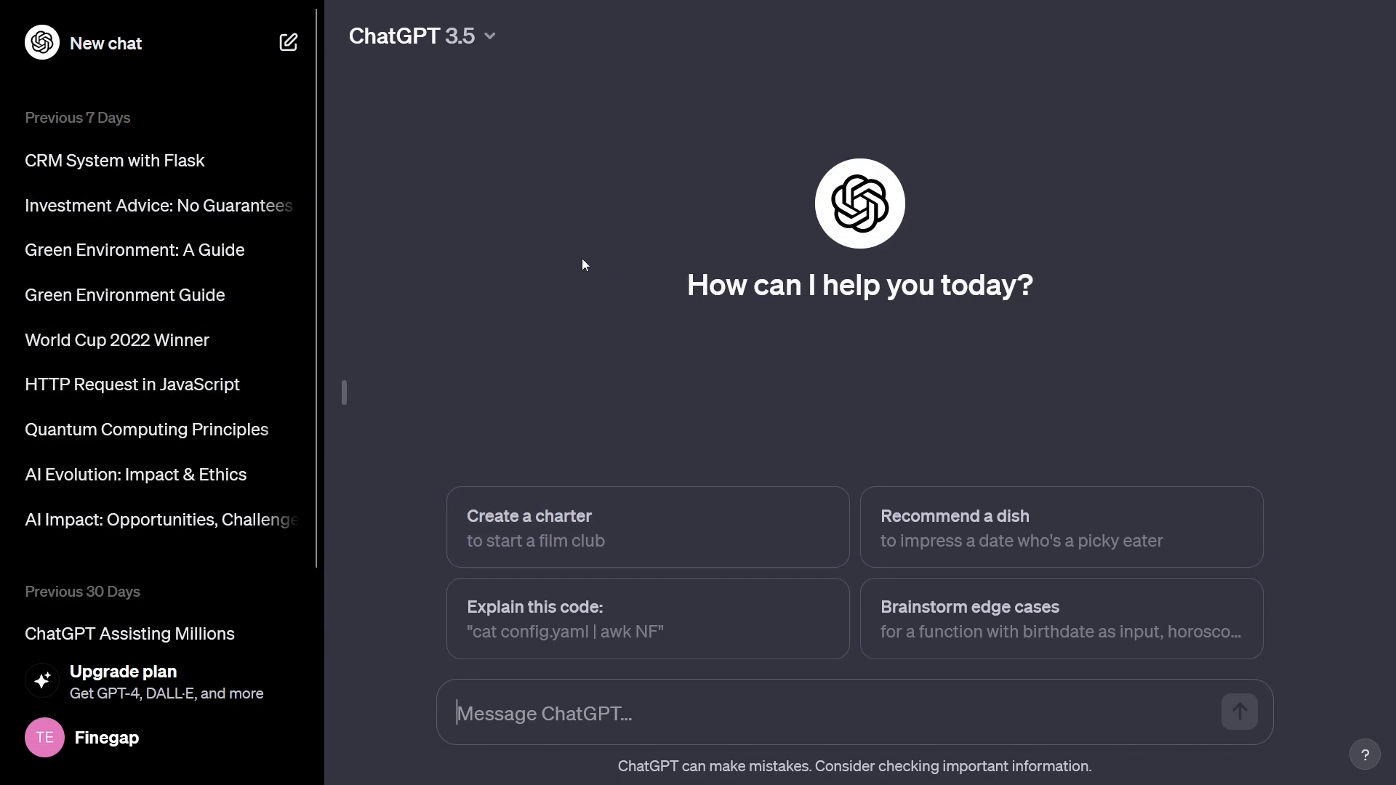
Step: Ask ChatGPT 'Tell me something about electric cars'
{"action": "key", "text": "F11"}
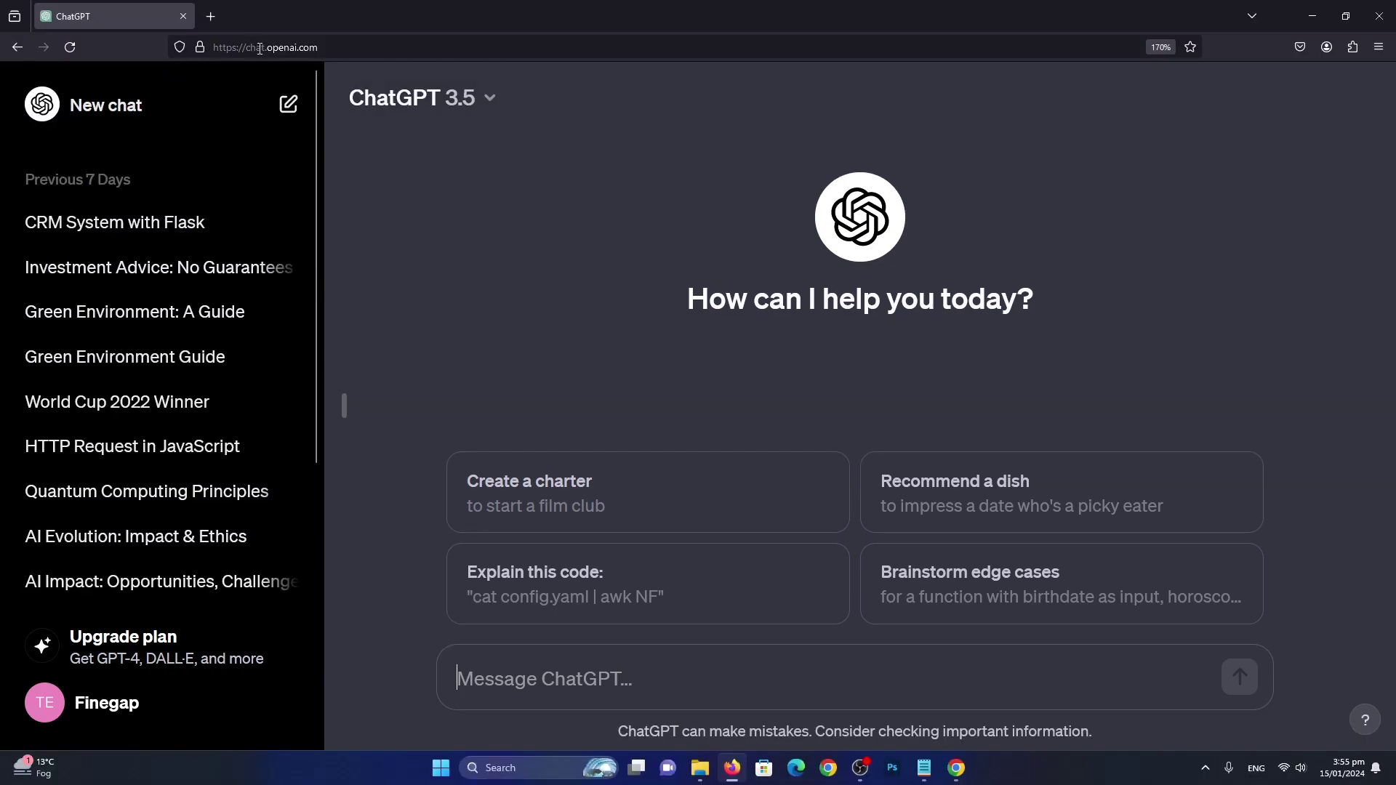
{"action": "key", "text": "F11"}
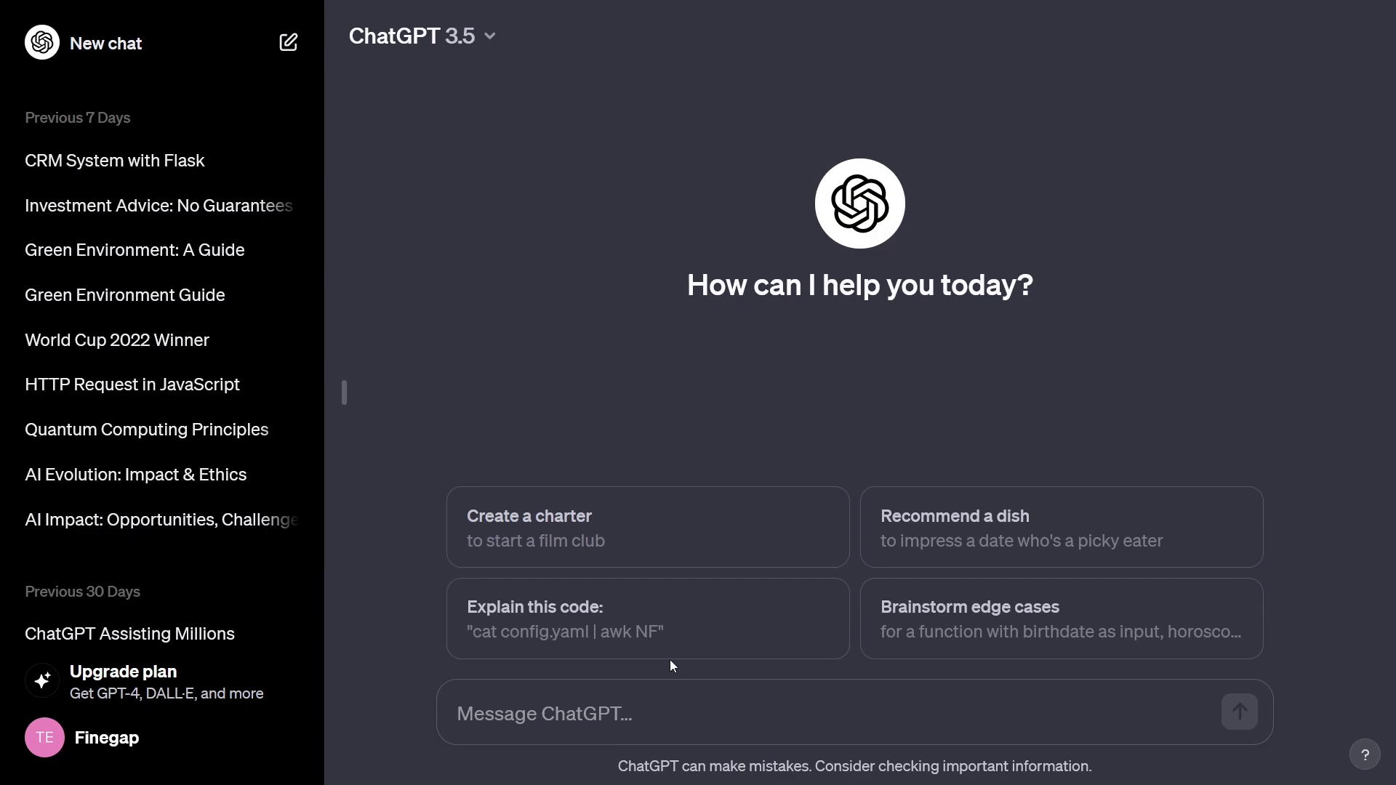
{"action": "type", "text": "Tell me something"}
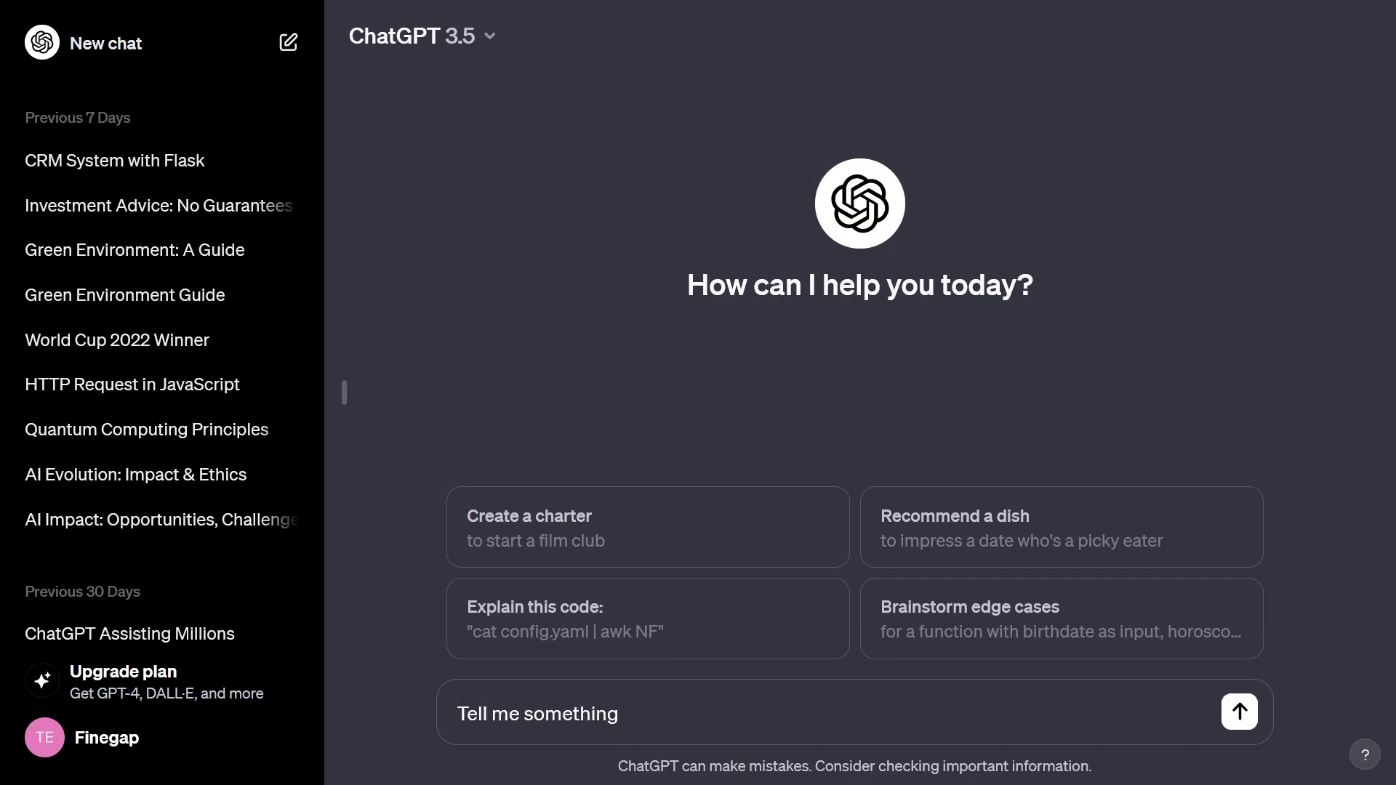
{"action": "type", "text": " about electric cars"}
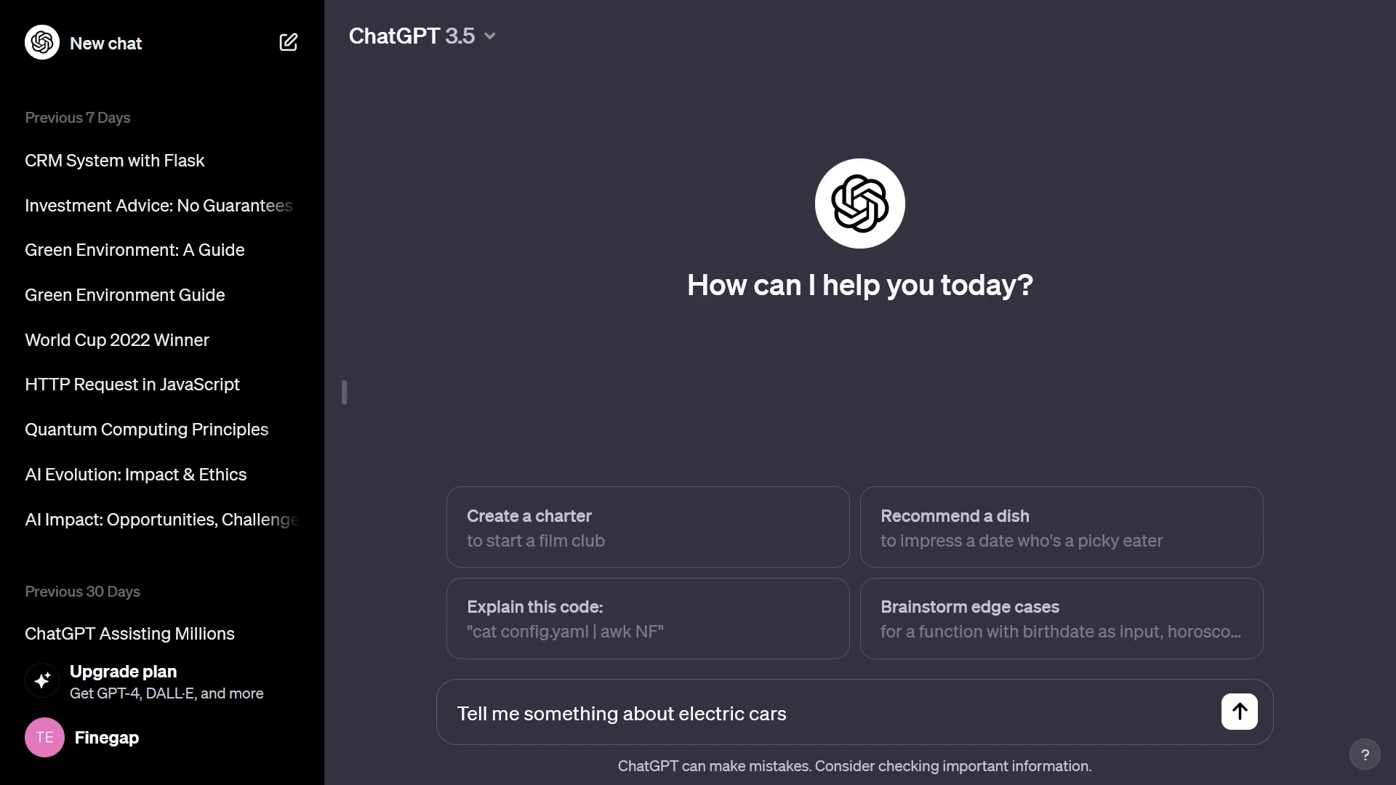
{"action": "key", "text": "Return"}
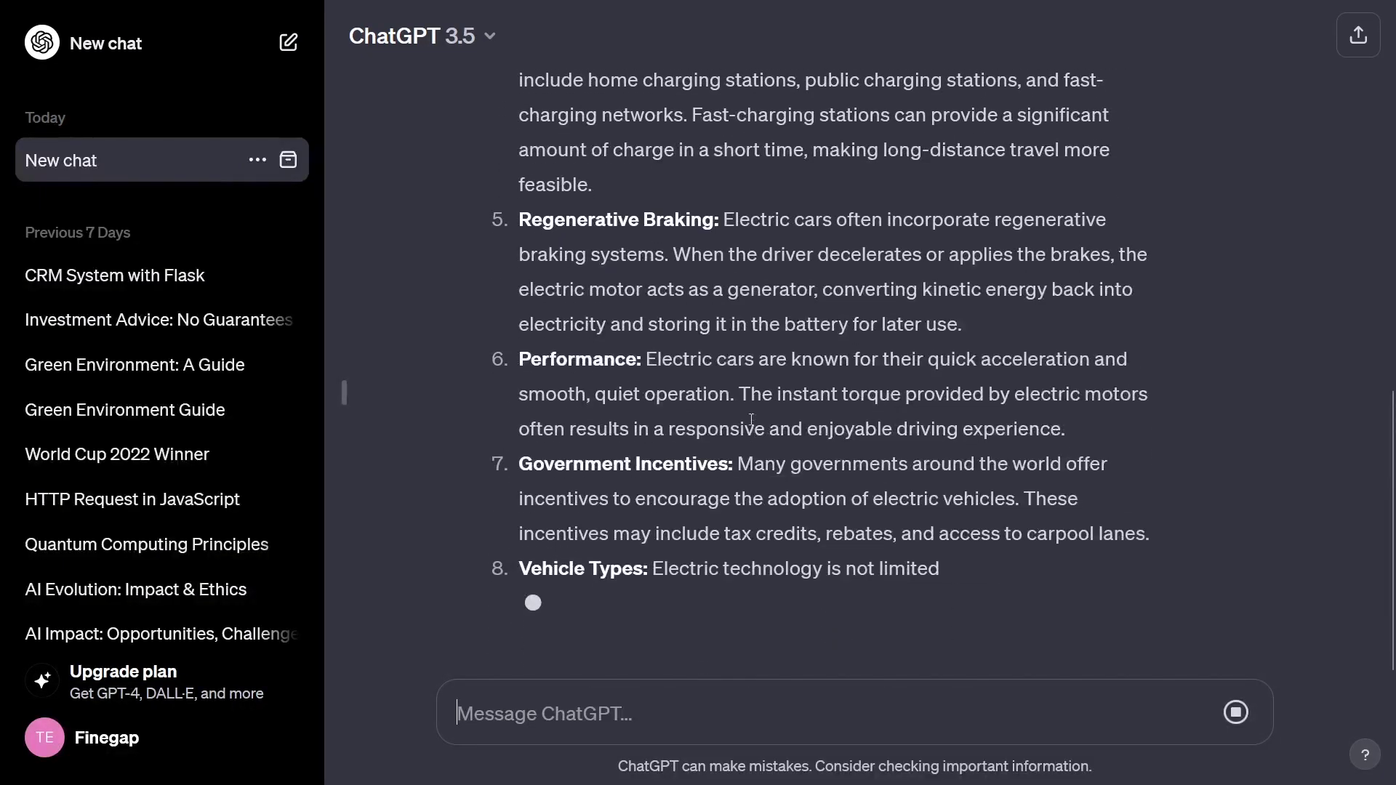
Step: Scroll through ChatGPT's ten-point overview of electric car features
{"action": "scroll", "coordinate": [735, 355], "scroll_direction": "up", "scroll_amount": 4}
{"action": "scroll", "coordinate": [735, 352], "scroll_direction": "up", "scroll_amount": 3}
{"action": "scroll", "coordinate": [731, 357], "scroll_direction": "down", "scroll_amount": 7}
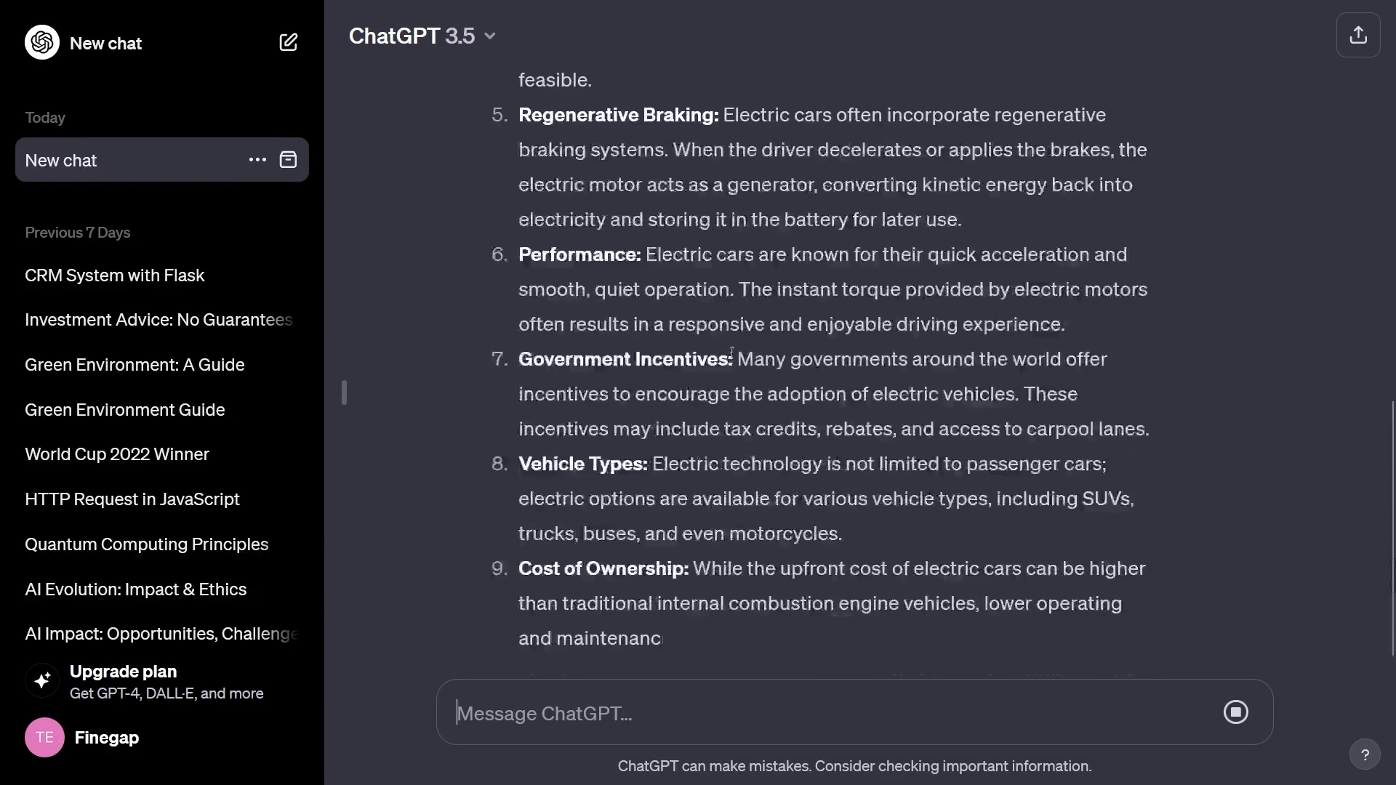
{"action": "scroll", "coordinate": [657, 387], "scroll_direction": "up", "scroll_amount": 7}
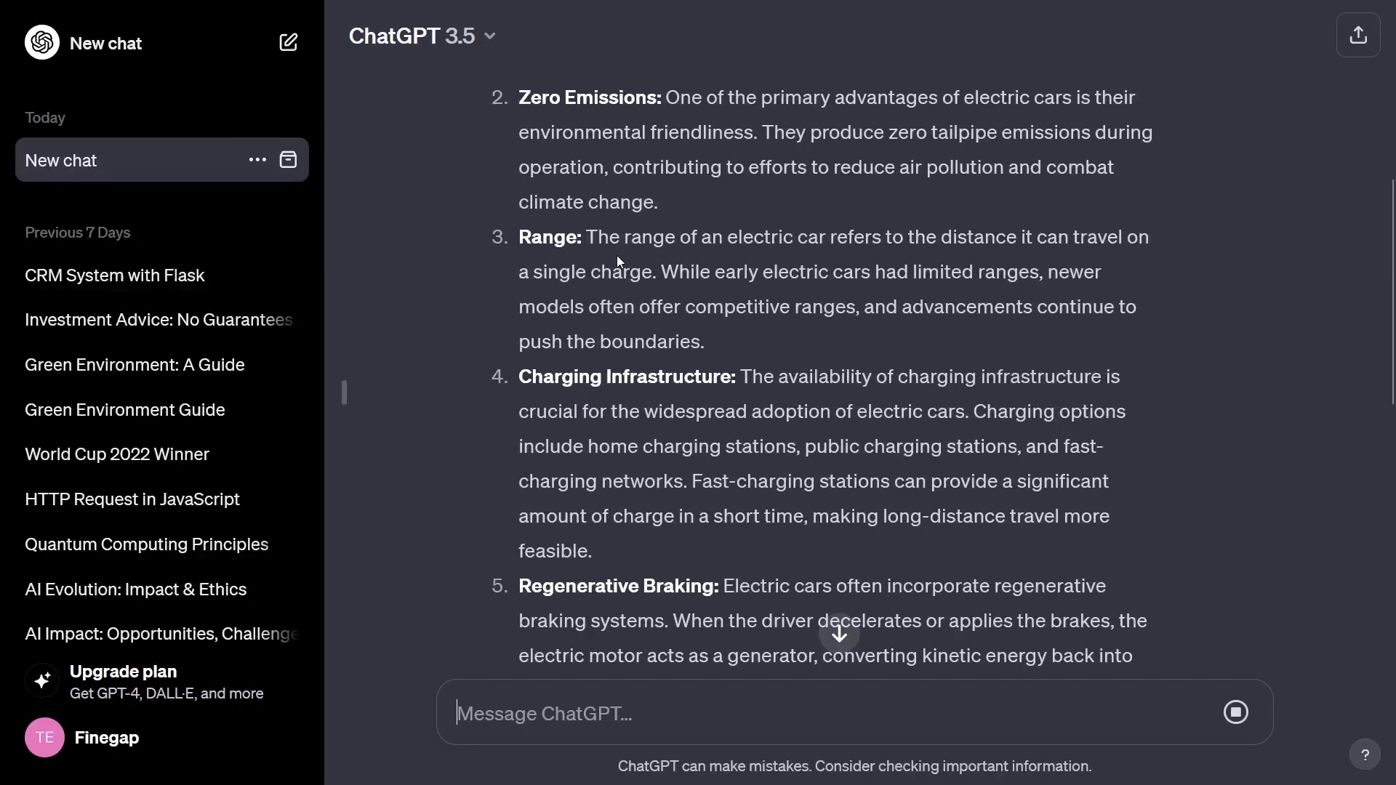
{"action": "scroll", "coordinate": [558, 168], "scroll_direction": "up", "scroll_amount": 6}
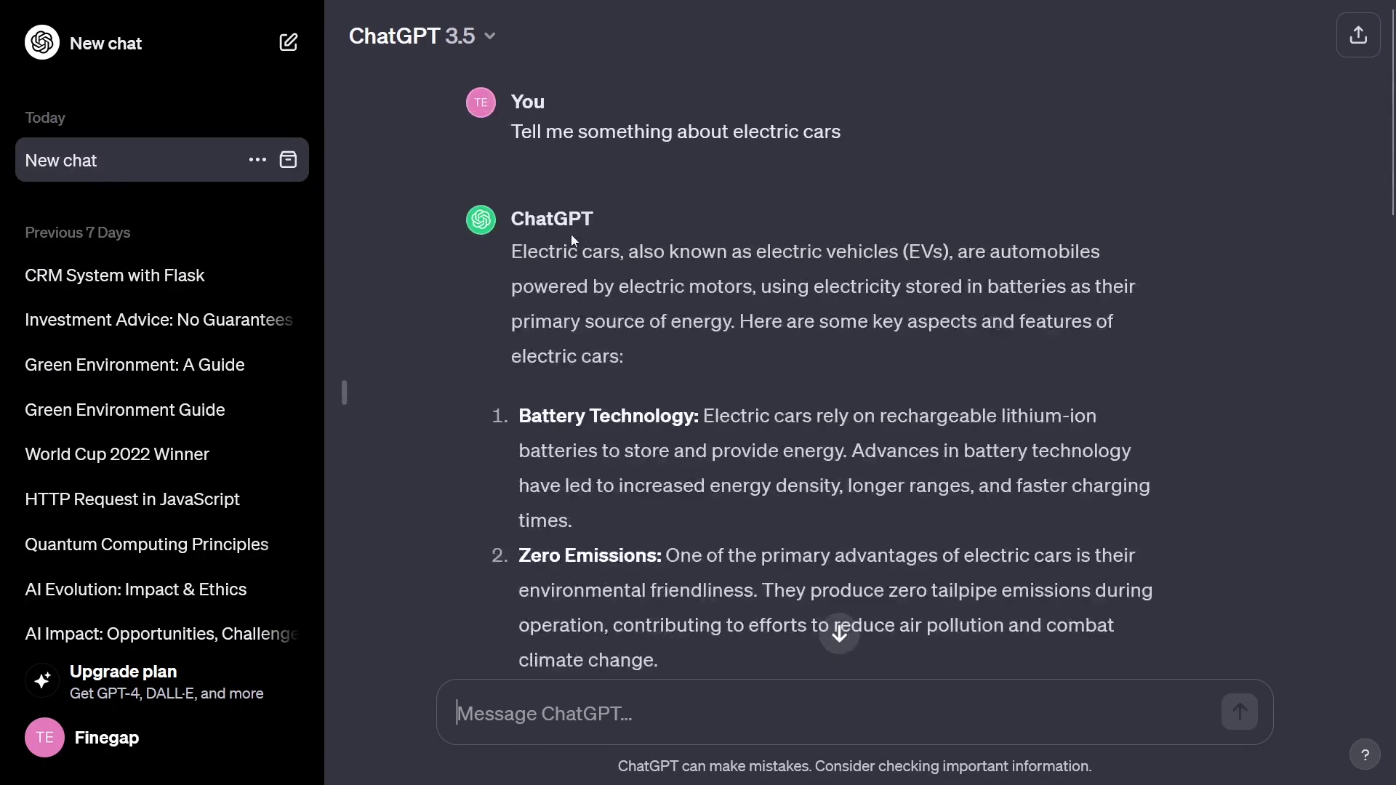
{"action": "scroll", "coordinate": [608, 477], "scroll_direction": "down", "scroll_amount": 4}
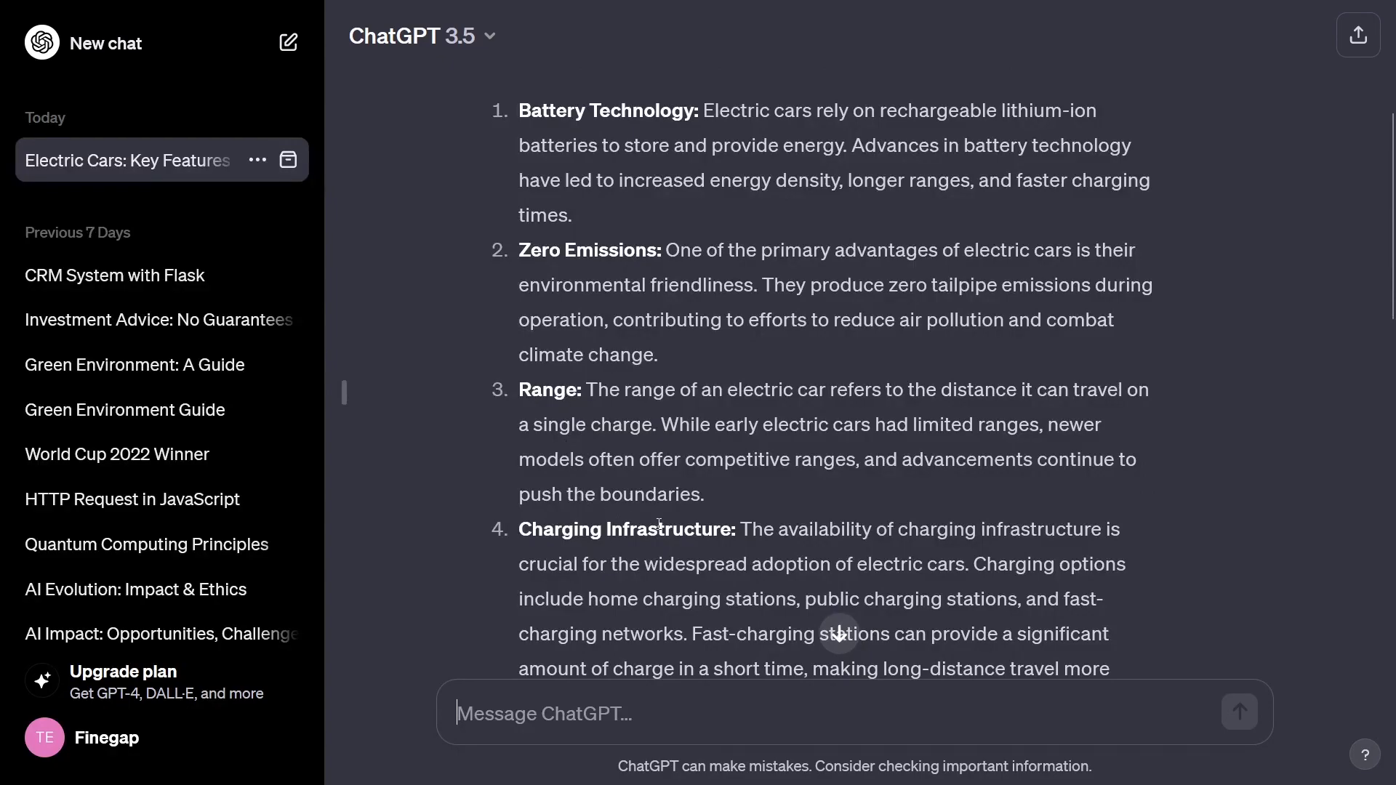
{"action": "scroll", "coordinate": [658, 523], "scroll_direction": "down", "scroll_amount": 5}
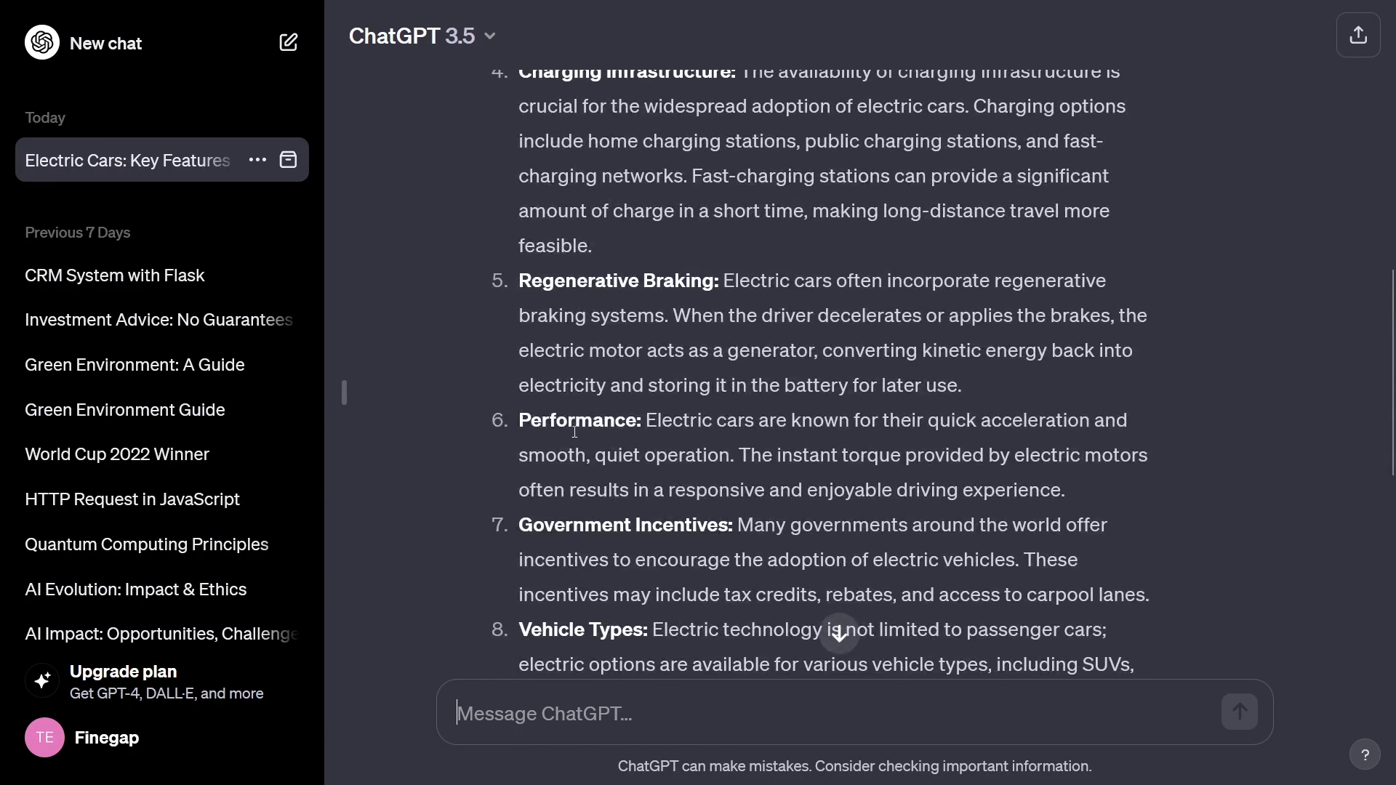
{"action": "scroll", "coordinate": [575, 430], "scroll_direction": "down", "scroll_amount": 4}
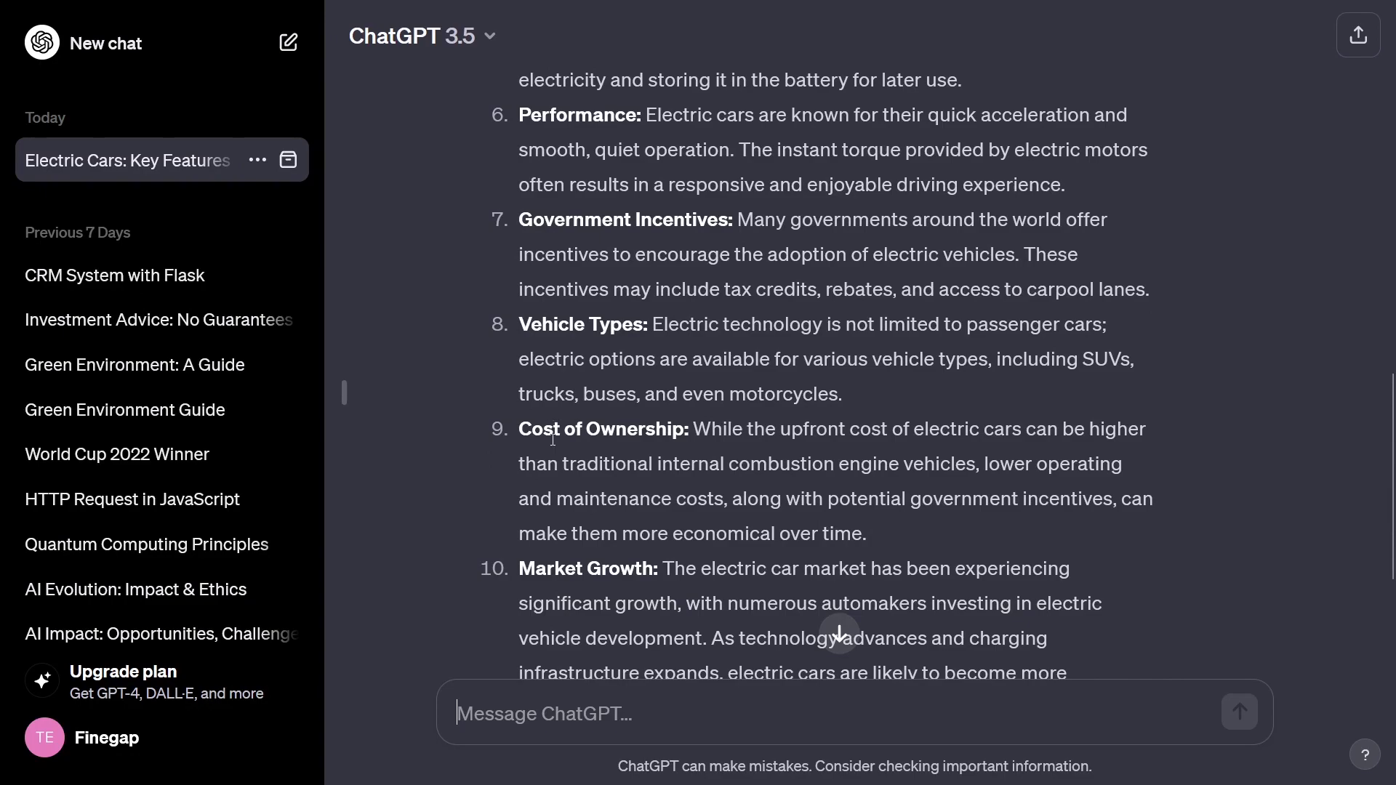
{"action": "scroll", "coordinate": [568, 453], "scroll_direction": "down", "scroll_amount": 2}
{"action": "scroll", "coordinate": [612, 471], "scroll_direction": "down", "scroll_amount": 2}
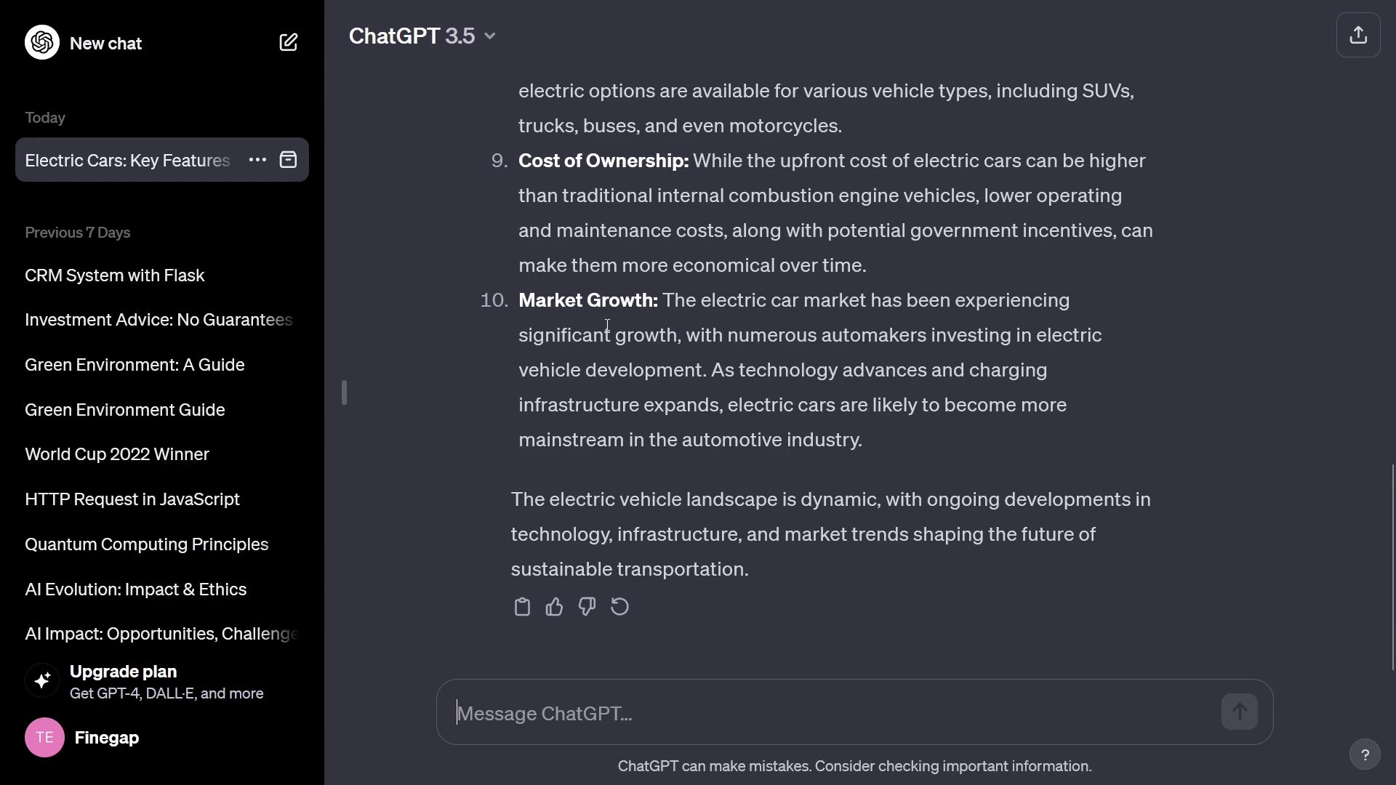
{"action": "scroll", "coordinate": [673, 284], "scroll_direction": "up", "scroll_amount": 20}
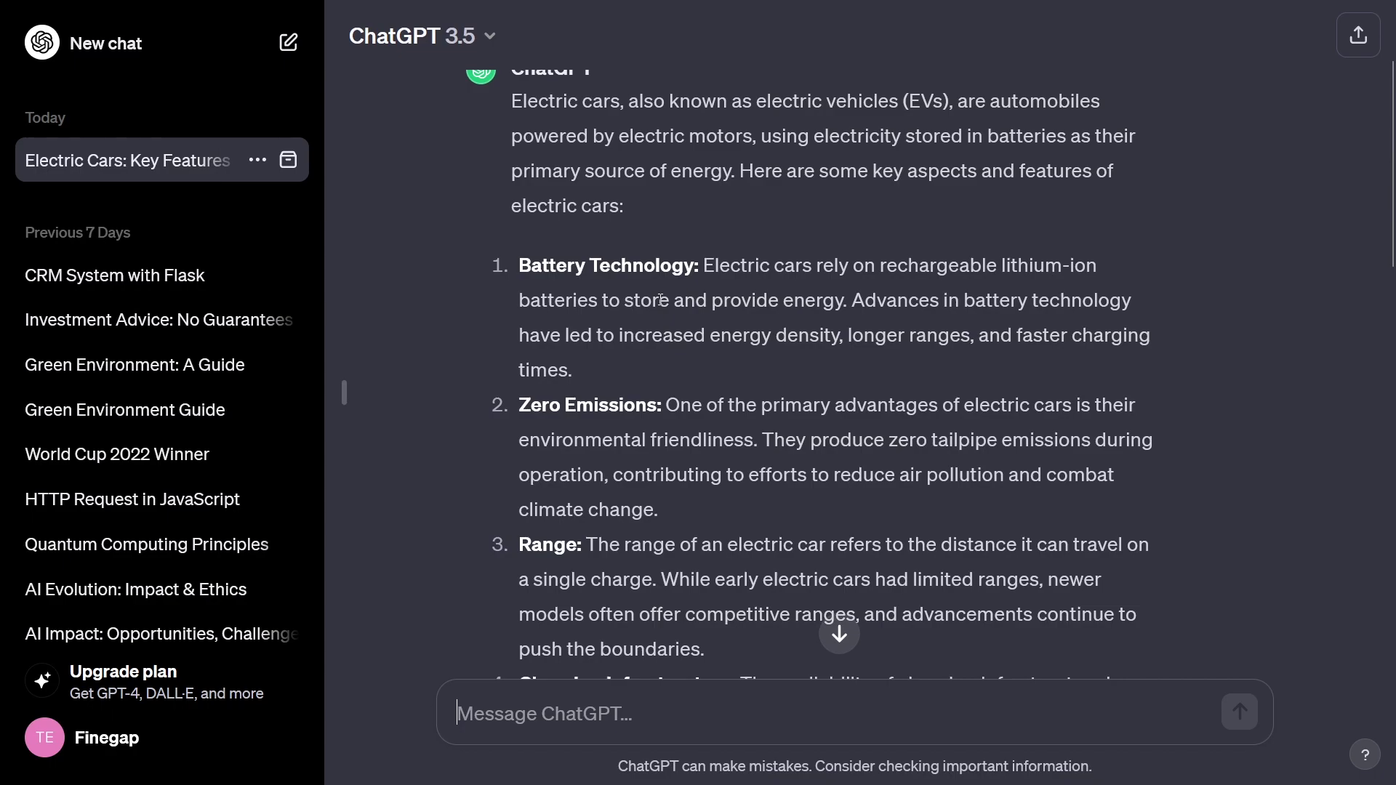
{"action": "scroll", "coordinate": [663, 293], "scroll_direction": "down", "scroll_amount": 4}
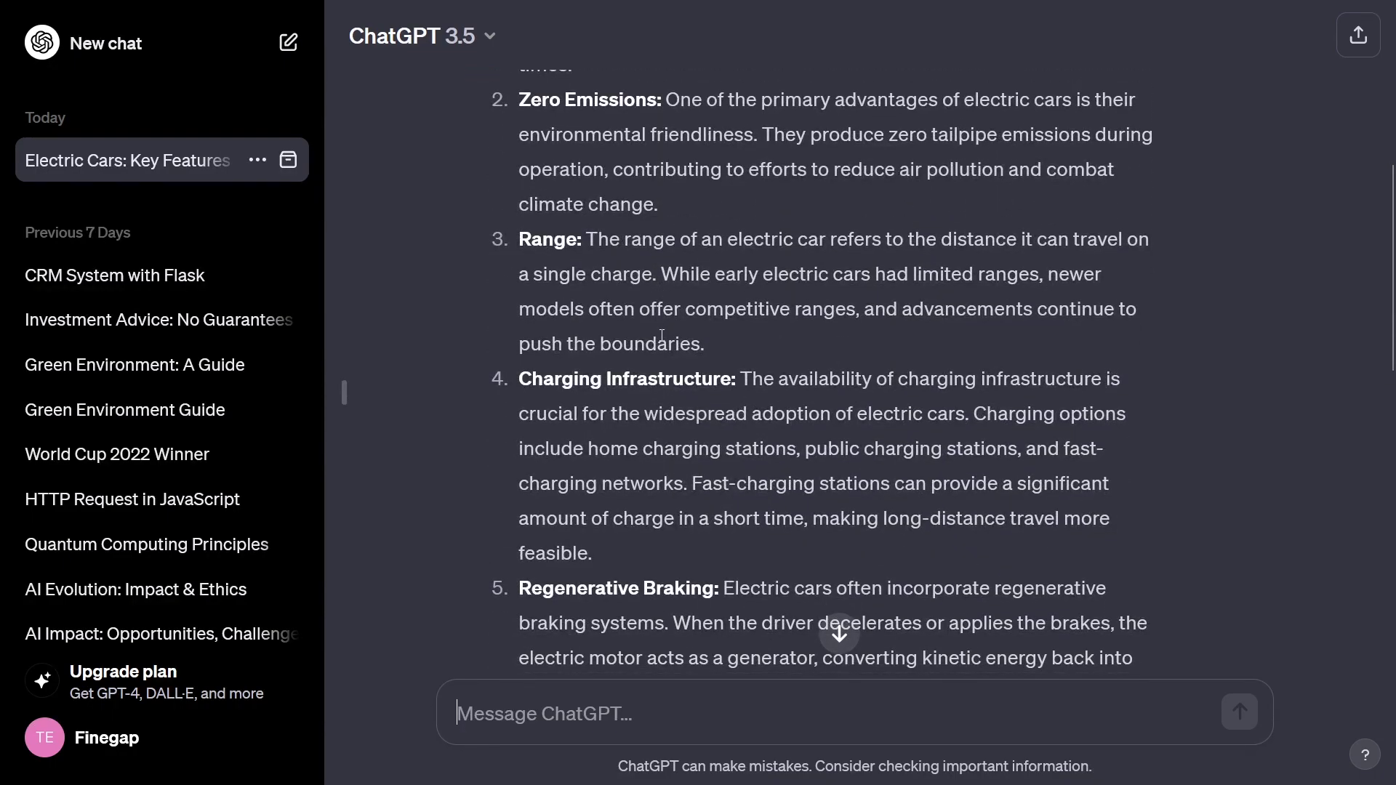
{"action": "scroll", "coordinate": [662, 336], "scroll_direction": "up", "scroll_amount": 3}
{"action": "scroll", "coordinate": [661, 320], "scroll_direction": "down", "scroll_amount": 4}
{"action": "scroll", "coordinate": [663, 319], "scroll_direction": "down", "scroll_amount": 5}
{"action": "scroll", "coordinate": [645, 326], "scroll_direction": "up", "scroll_amount": 8}
{"action": "scroll", "coordinate": [645, 324], "scroll_direction": "up", "scroll_amount": 4}
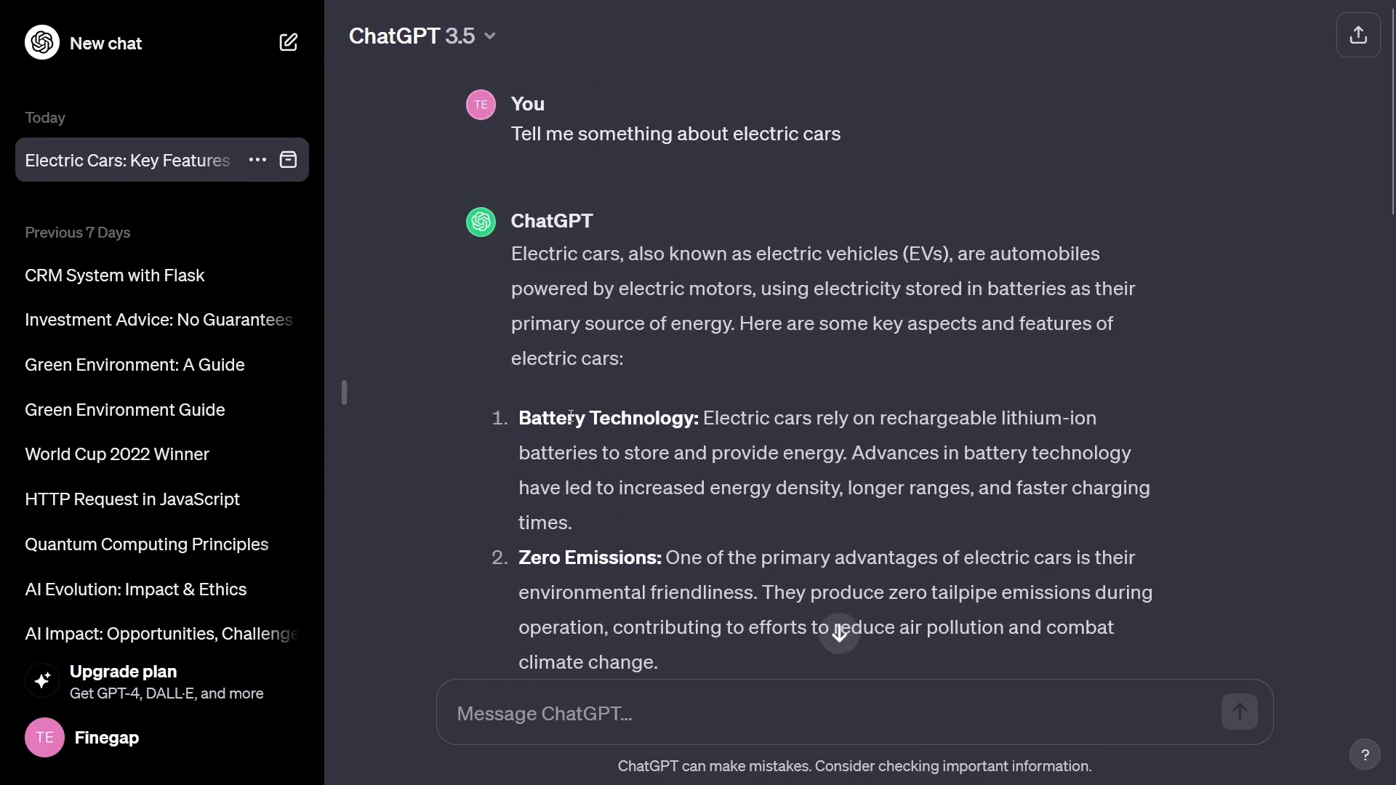
Step: Quote the 'Battery Technology' heading and ask 'tell me in detail about Battery Technology in electric vehicles'
{"action": "left_click_drag", "start_coordinate": [695, 416], "coordinate": [508, 425]}
{"action": "key", "text": "ctrl+c"}
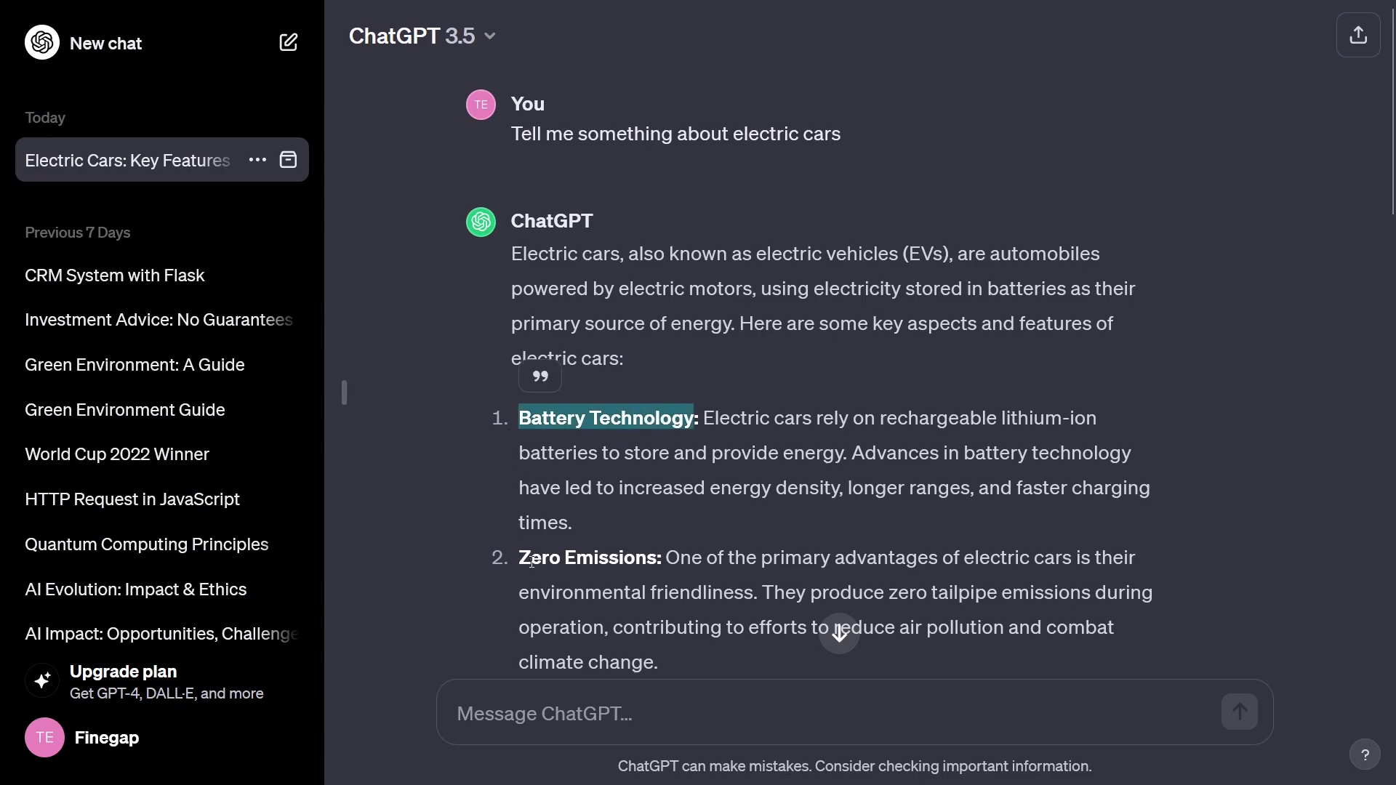
{"action": "left_click", "coordinate": [521, 698]}
{"action": "key", "text": "ctrl+v"}
{"action": "key", "text": "Home"}
{"action": "type", "text": "tell me "}
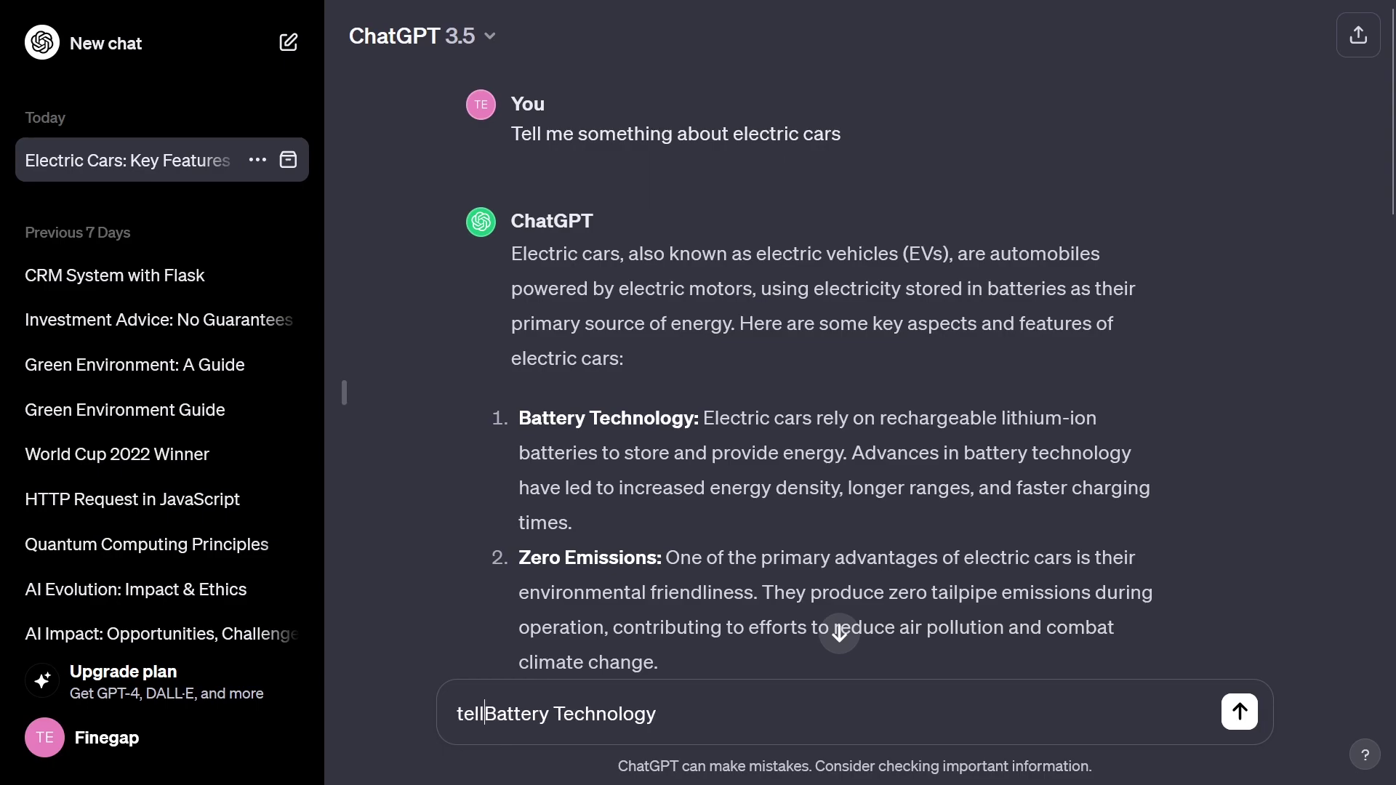
{"action": "type", "text": "in detail abou"}
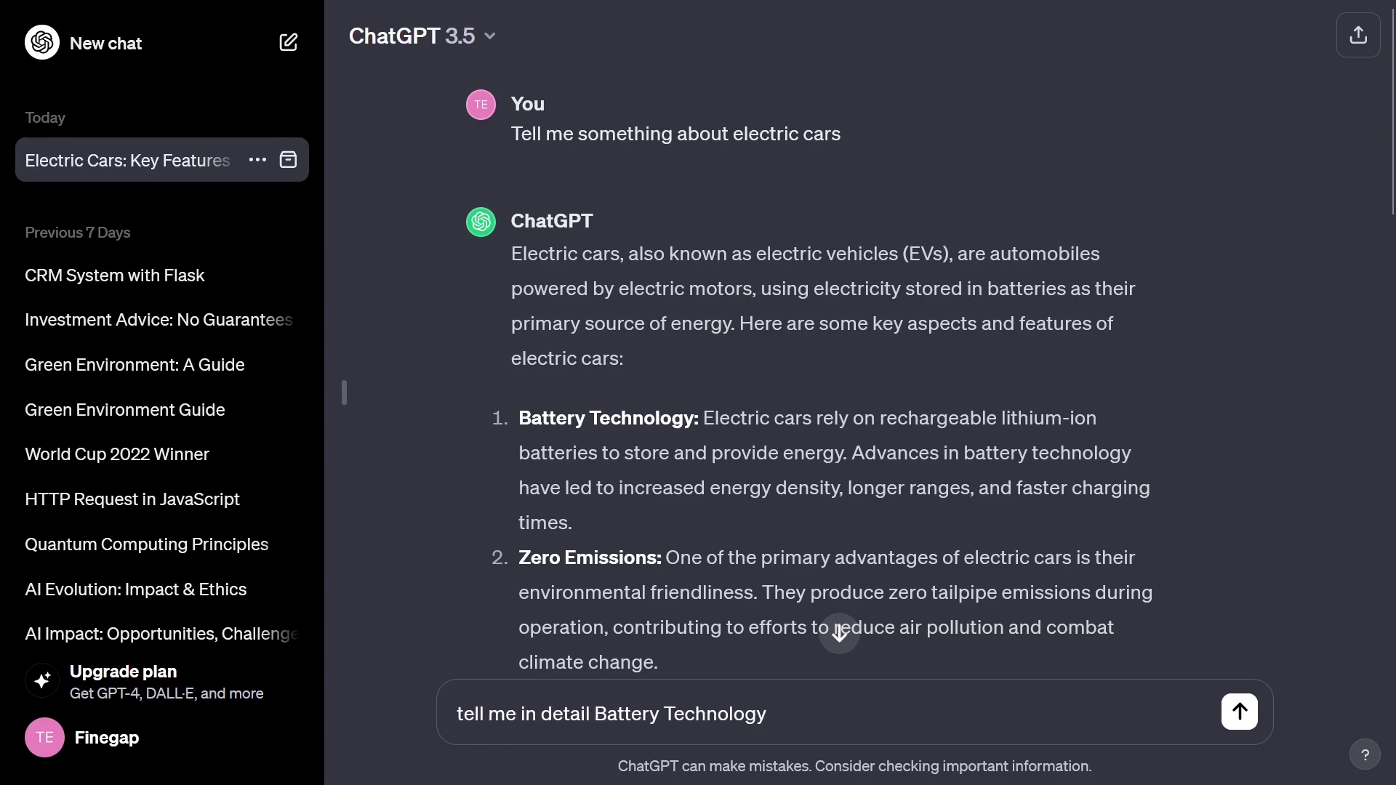
{"action": "type", "text": "t"}
{"action": "key", "text": "End"}
{"action": "type", "text": "in"}
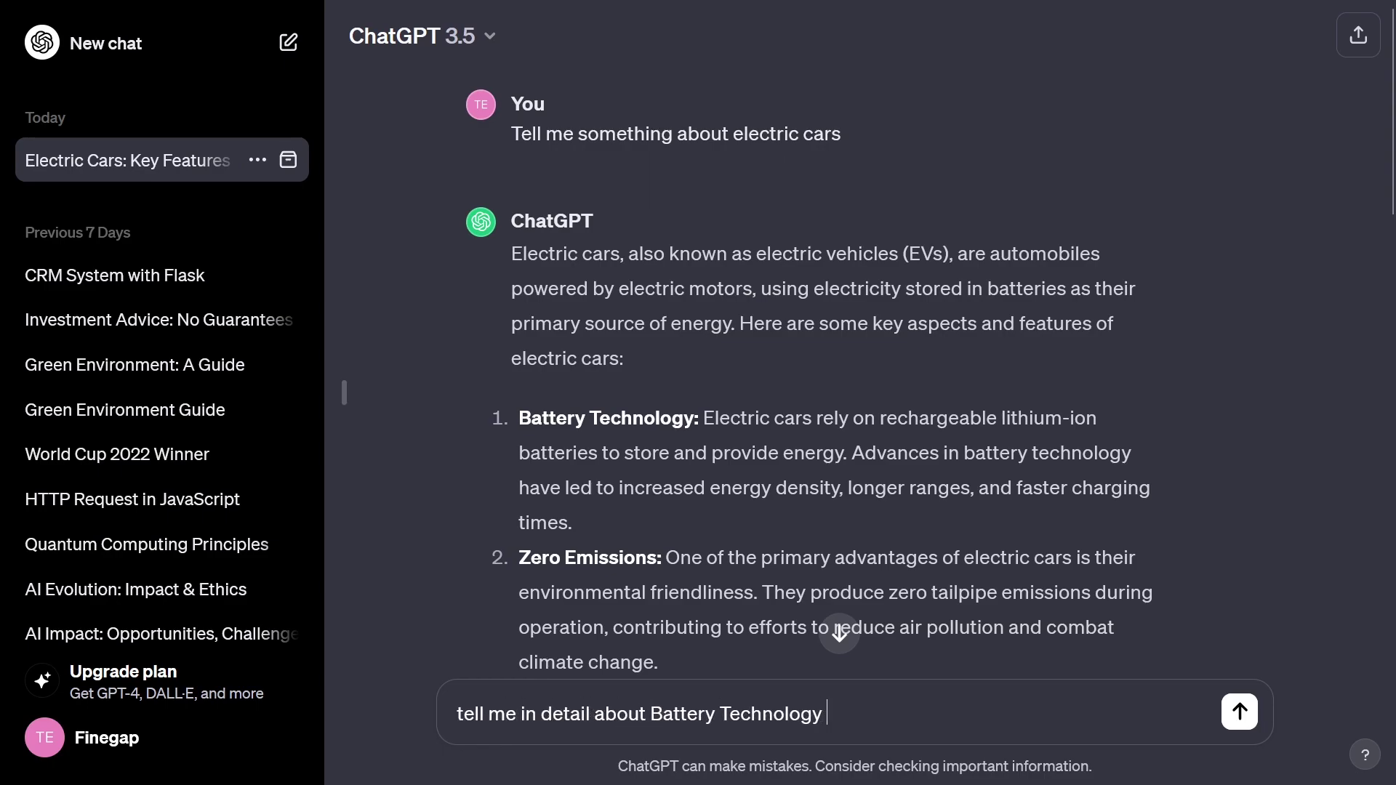
{"action": "type", "text": " electric vehicles"}
{"action": "key", "text": "Return"}
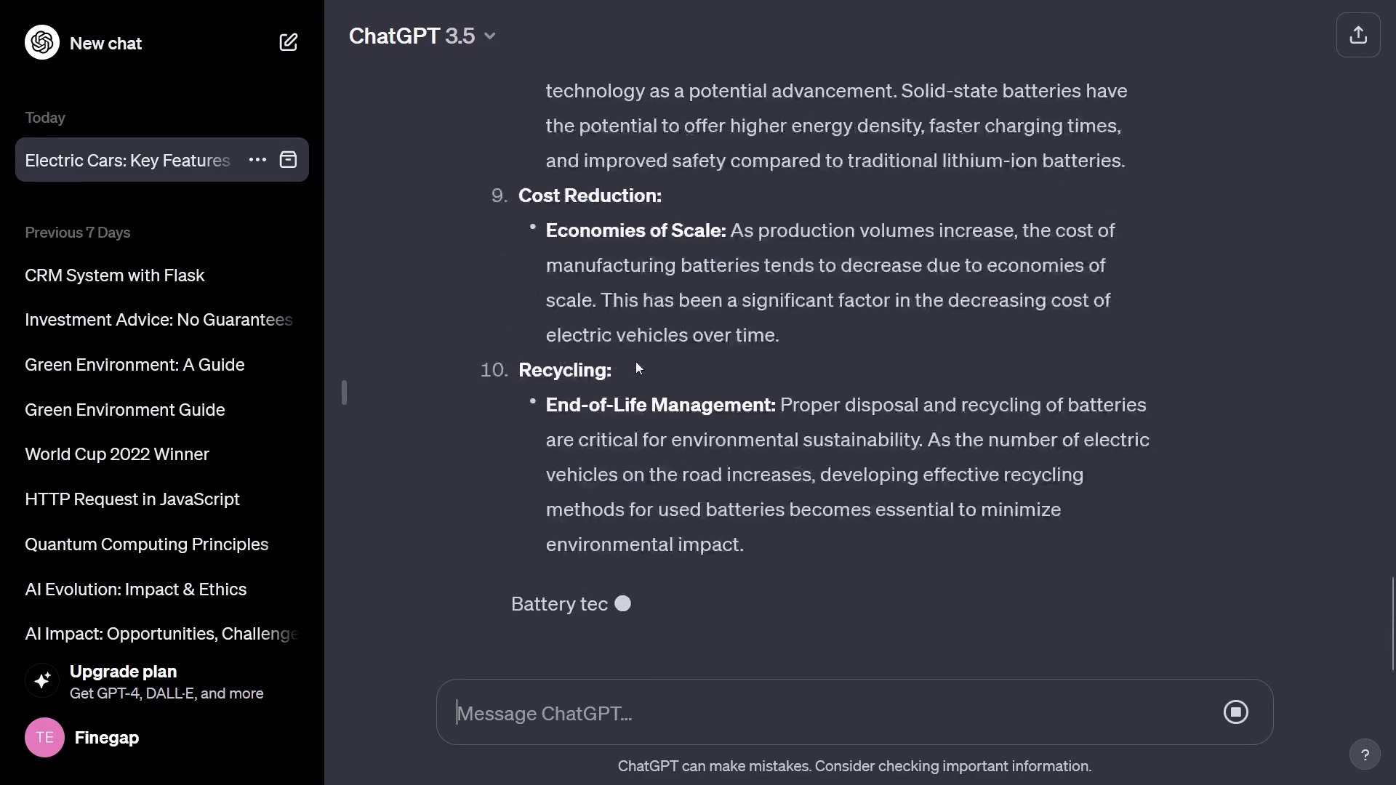
Step: Scroll through the ten-section battery technology answer, which ends with recycling
{"action": "scroll", "coordinate": [712, 358], "scroll_direction": "up", "scroll_amount": 8}
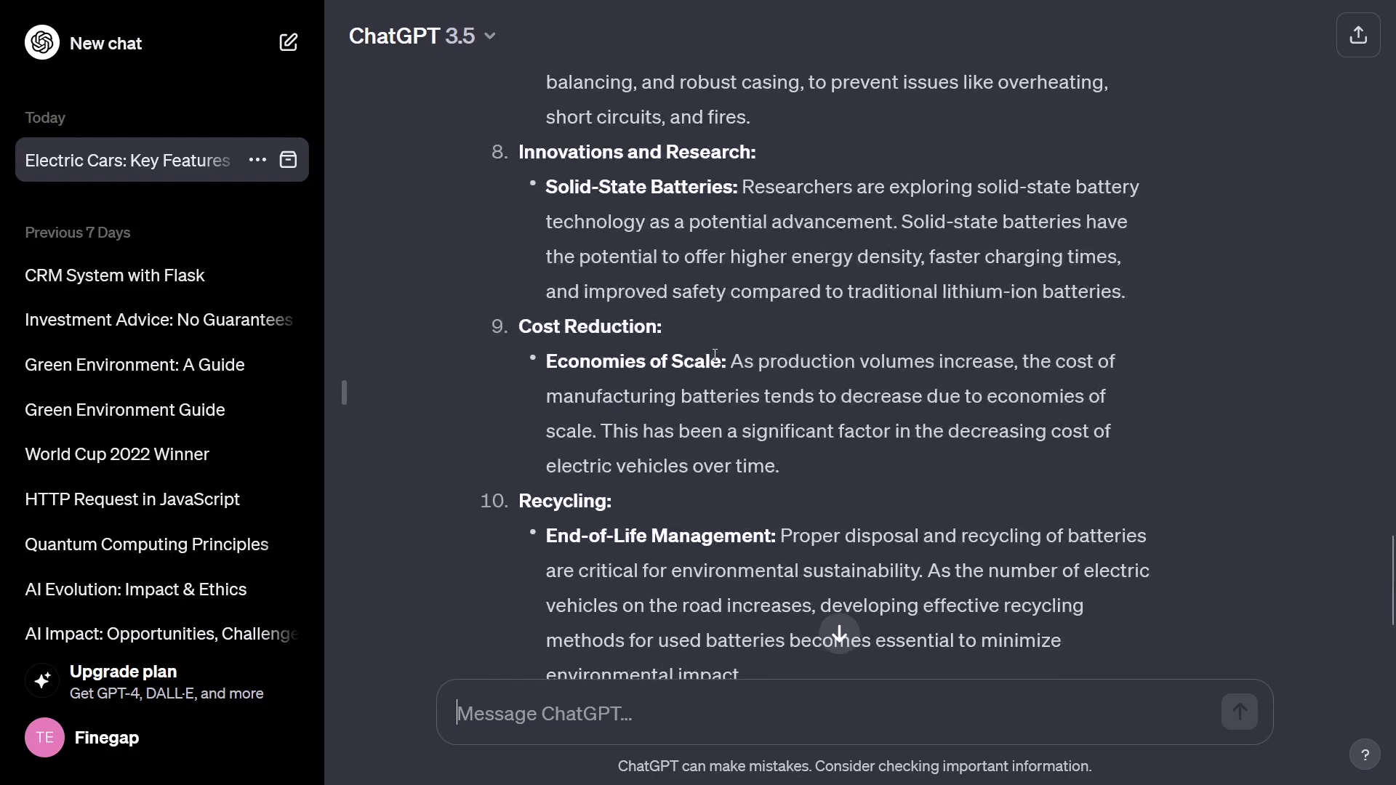
{"action": "scroll", "coordinate": [714, 357], "scroll_direction": "up", "scroll_amount": 10}
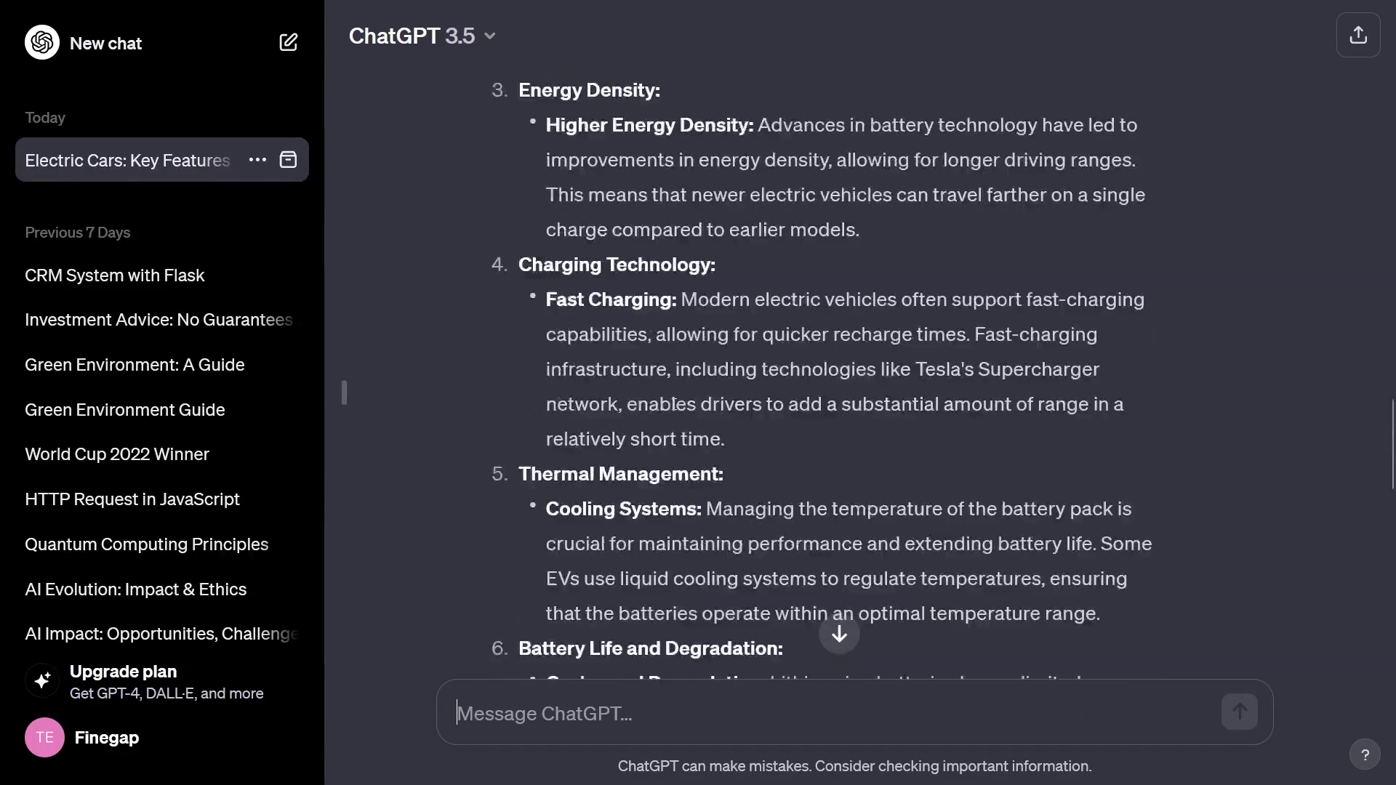
{"action": "scroll", "coordinate": [672, 410], "scroll_direction": "up", "scroll_amount": 7}
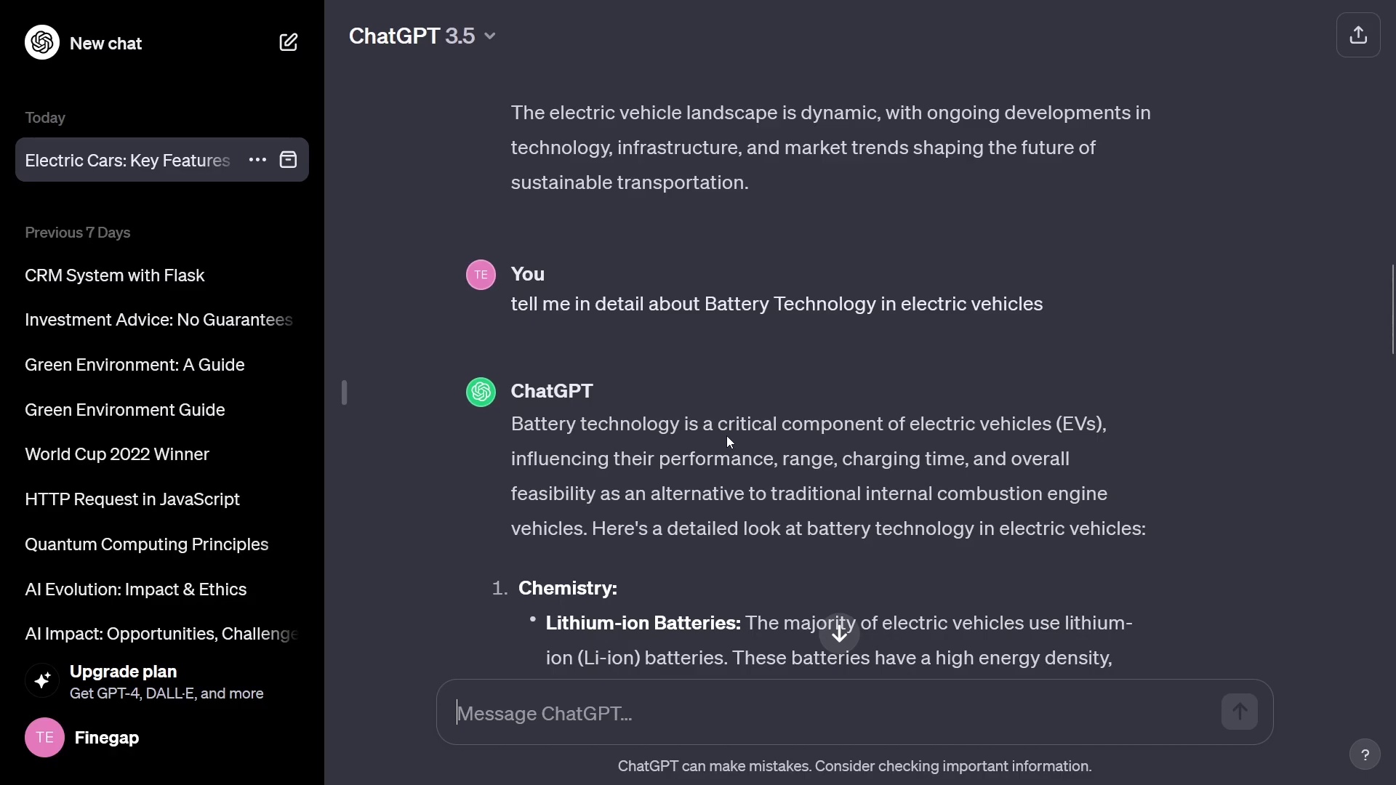
{"action": "scroll", "coordinate": [669, 547], "scroll_direction": "down", "scroll_amount": 20}
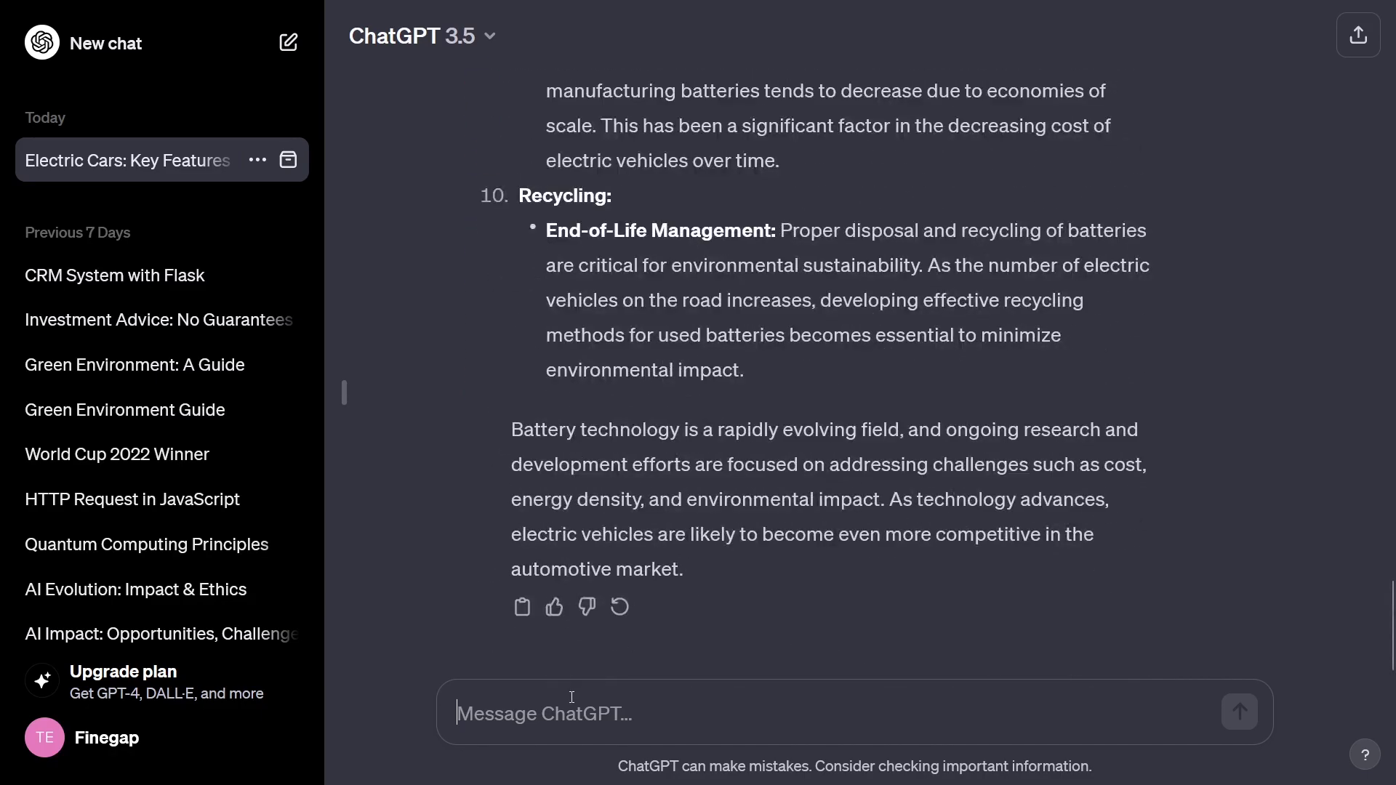
Step: Request a three-bullet summary and review points on Lithium-ion Chemistry, Charging Advancements, and Safety and Innovation
{"action": "type", "text": "summurazie this into three bullets points"}
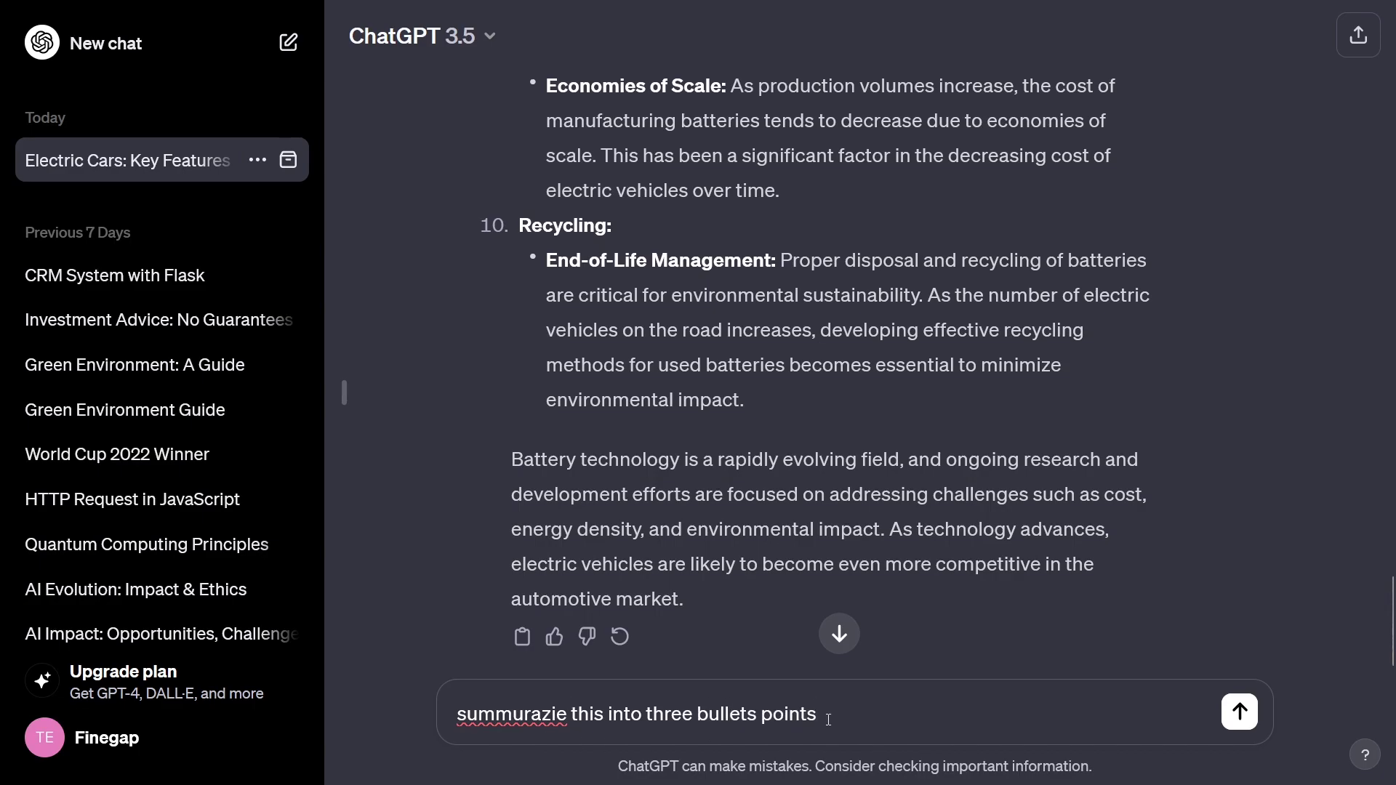
{"action": "key", "text": "Return"}
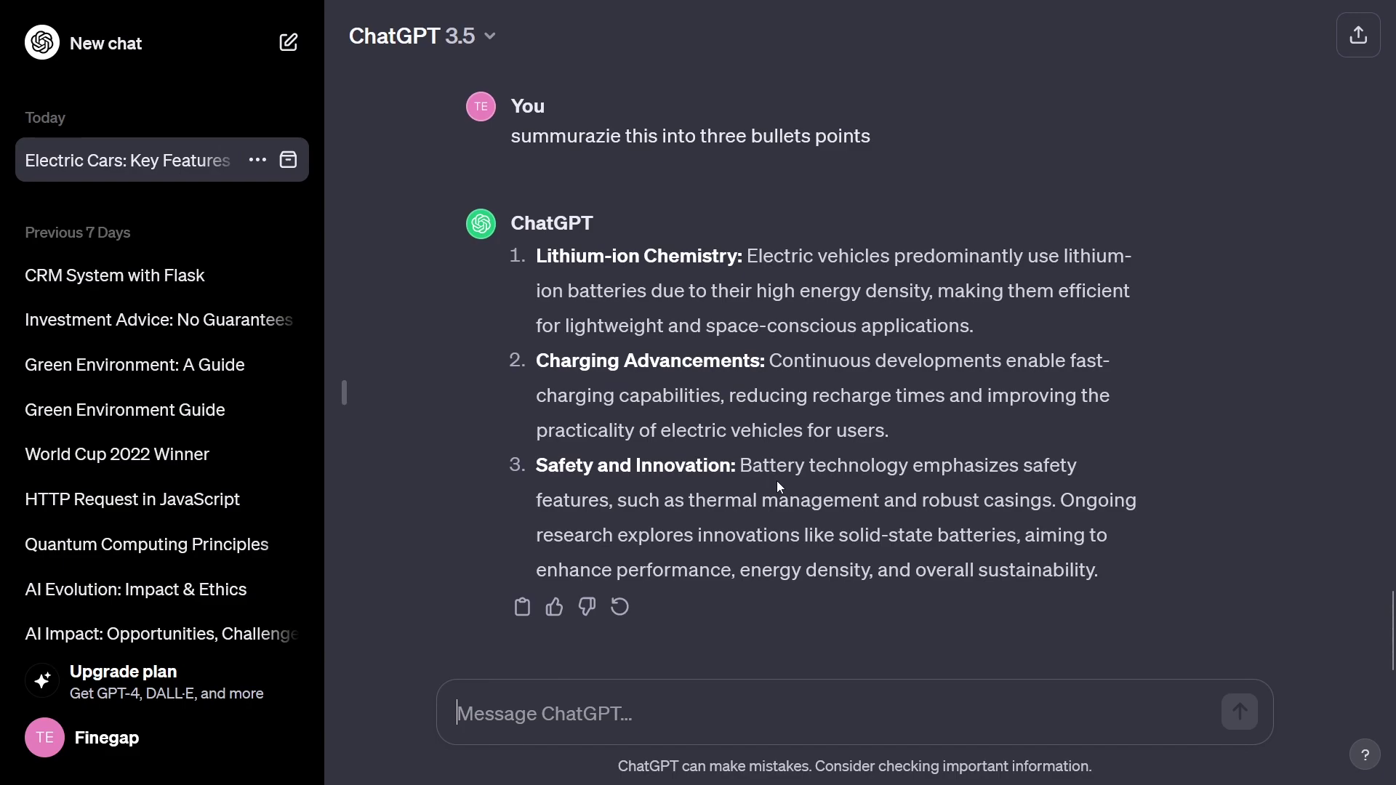
{"action": "scroll", "coordinate": [702, 357], "scroll_direction": "up", "scroll_amount": 15}
{"action": "scroll", "coordinate": [700, 356], "scroll_direction": "down", "scroll_amount": 15}
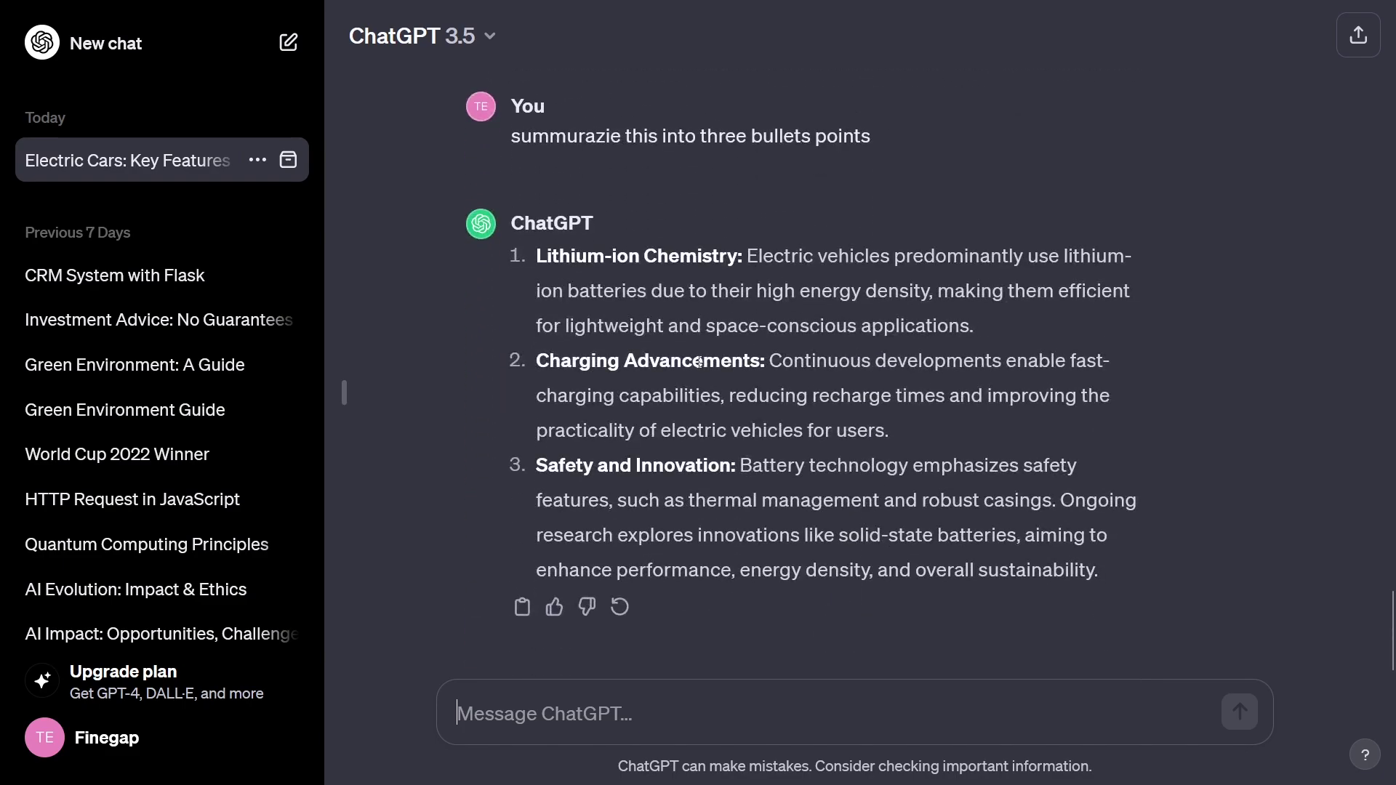